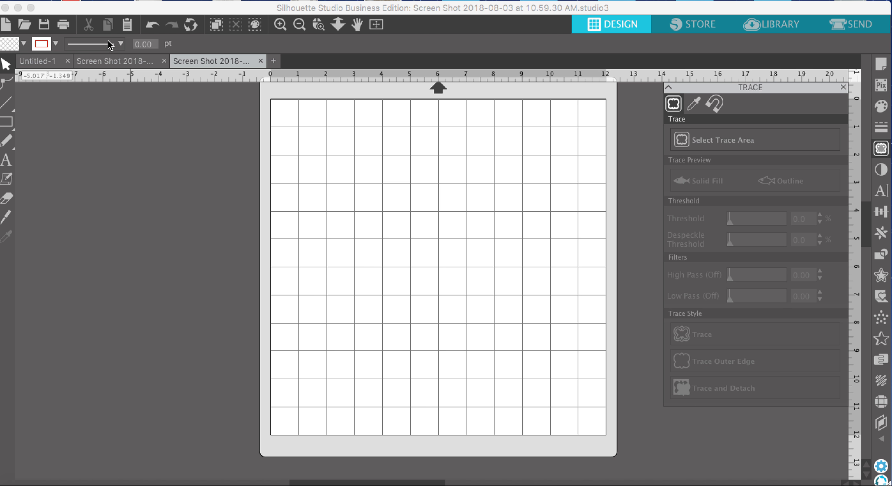
# Step: Open the fleur-de-lis image "Screen Shot 2018-08-03 at 10.59.30 AM" from the recent files
pyautogui.click(104, 1)
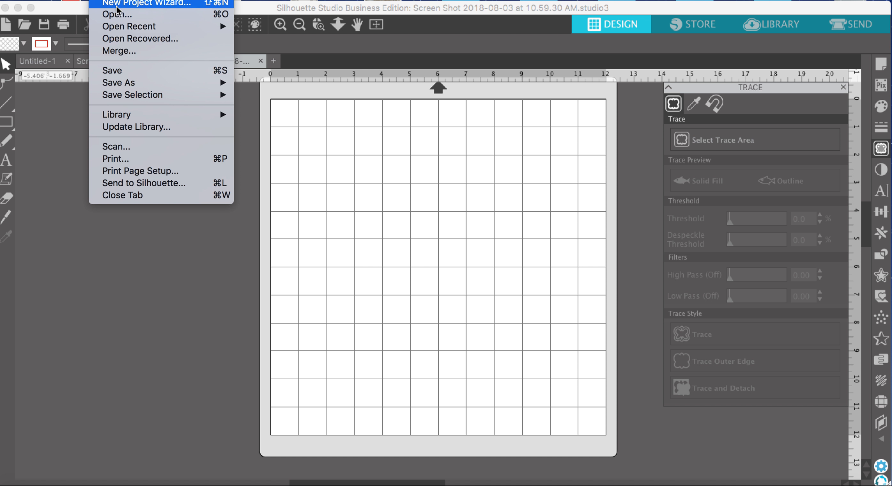
pyautogui.click(119, 15)
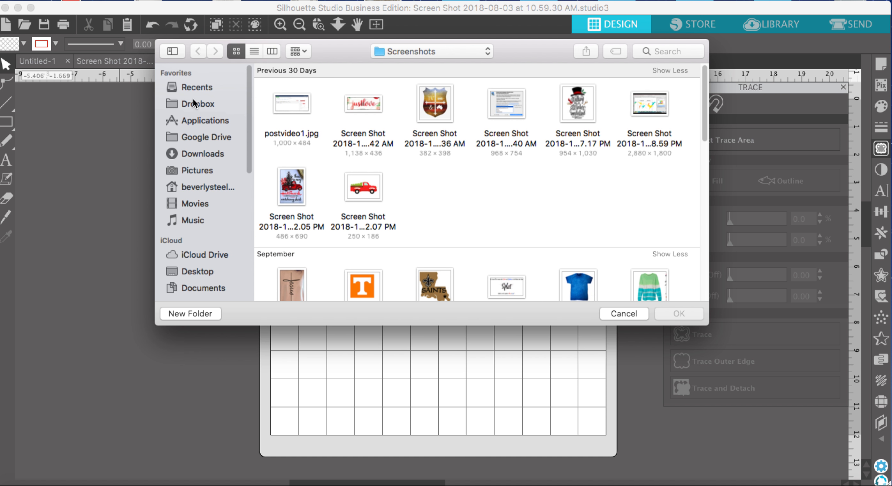
pyautogui.click(204, 88)
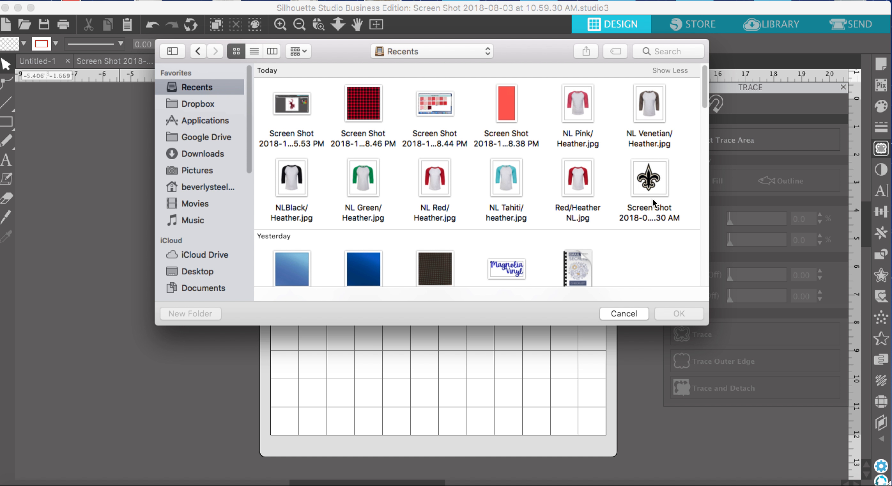
pyautogui.click(652, 177)
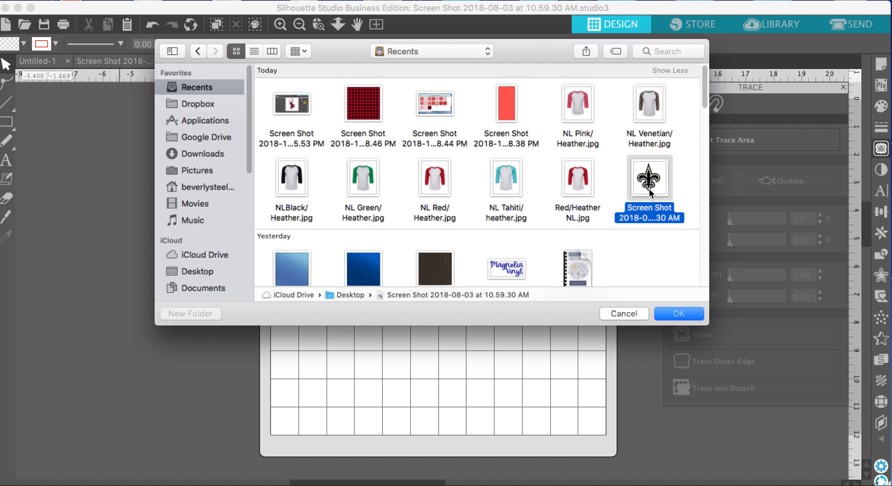
pyautogui.click(688, 315)
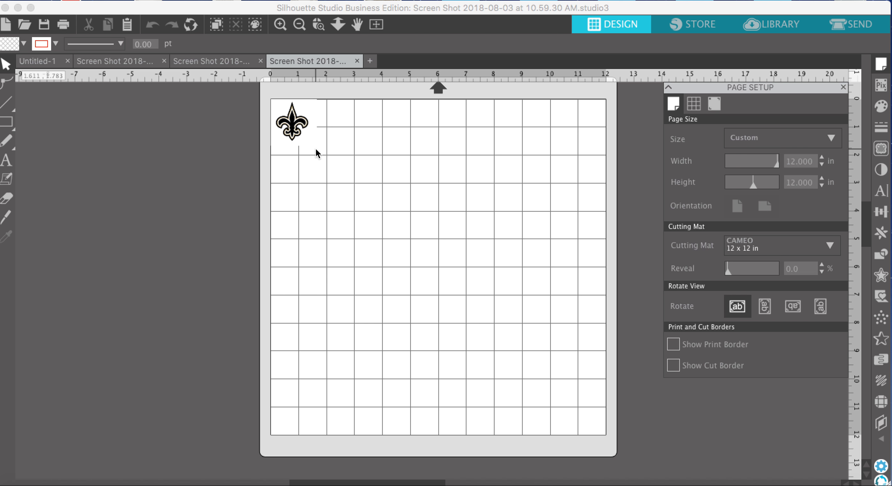
# Step: Enlarge the fleur-de-lis image to about 7.93 by 7.97 in and shift it partly off the mat's left edge
pyautogui.click(302, 134)
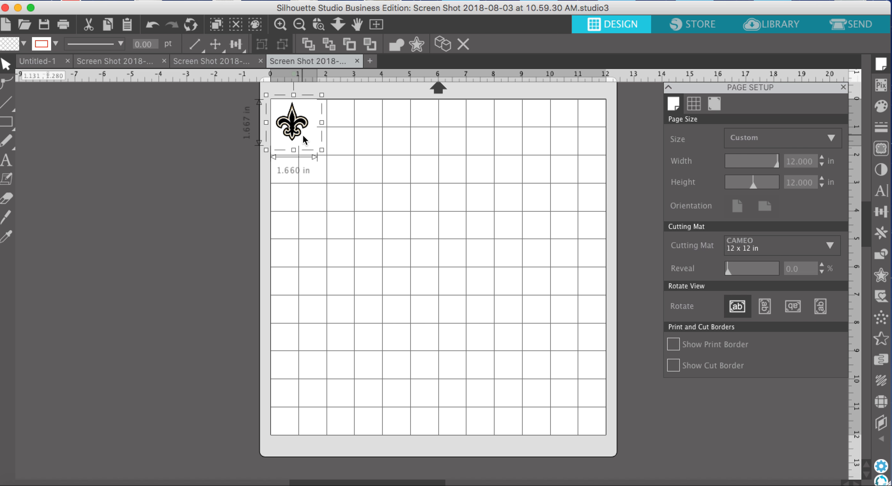
pyautogui.moveTo(322, 150); pyautogui.dragTo(483, 343)
pyautogui.moveTo(399, 260); pyautogui.dragTo(310, 282)
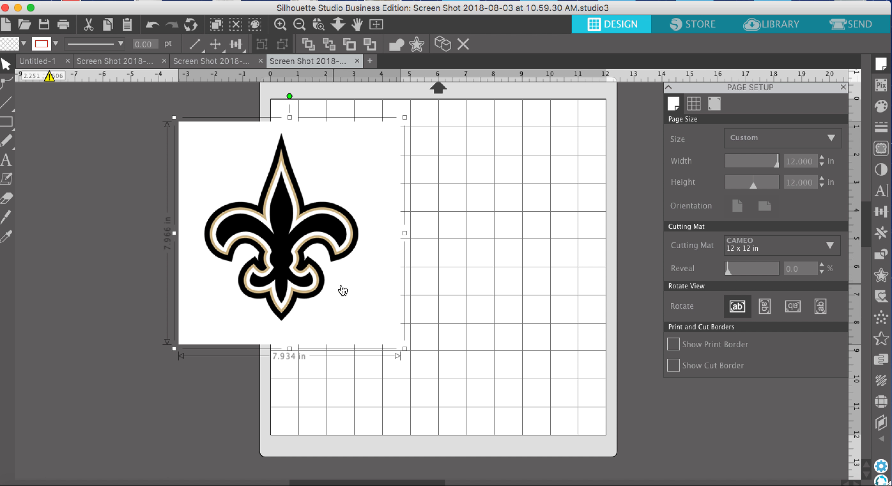
pyautogui.moveTo(346, 257); pyautogui.dragTo(324, 266)
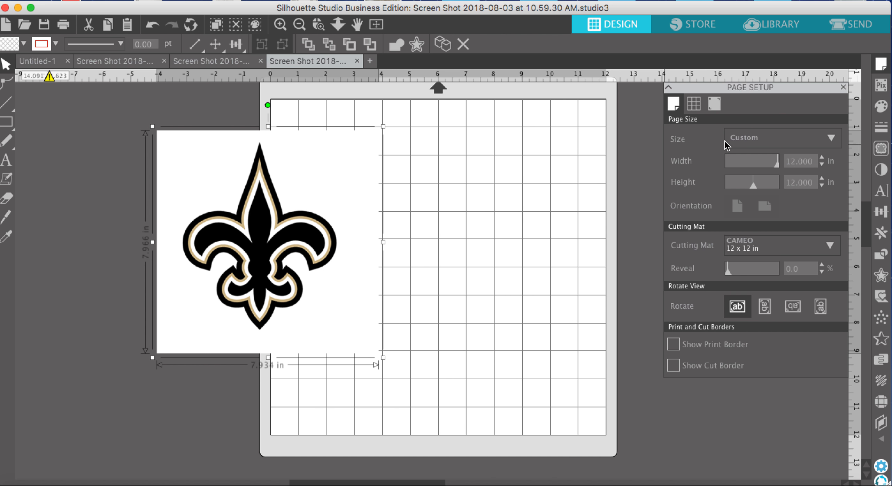
# Step: Trace the fleur-de-lis with a trace area around the whole logo, using the Solid Fill preview and the Trace style
pyautogui.click(881, 150)
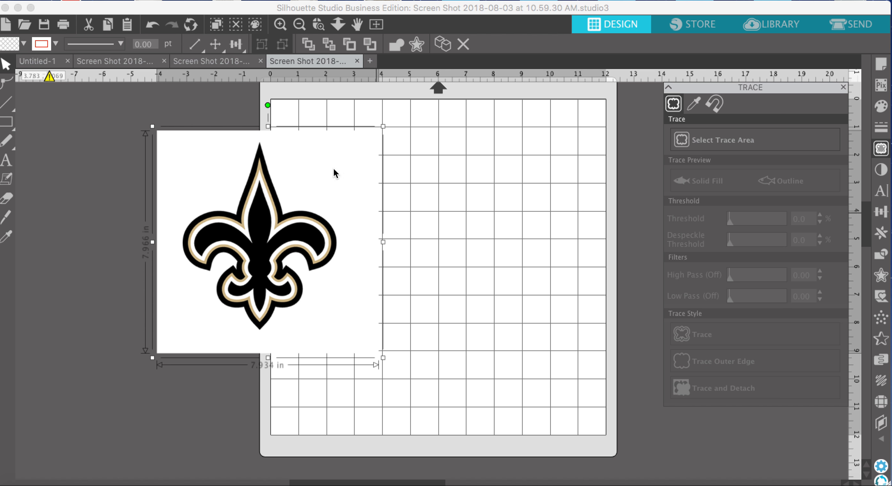
pyautogui.click(735, 139)
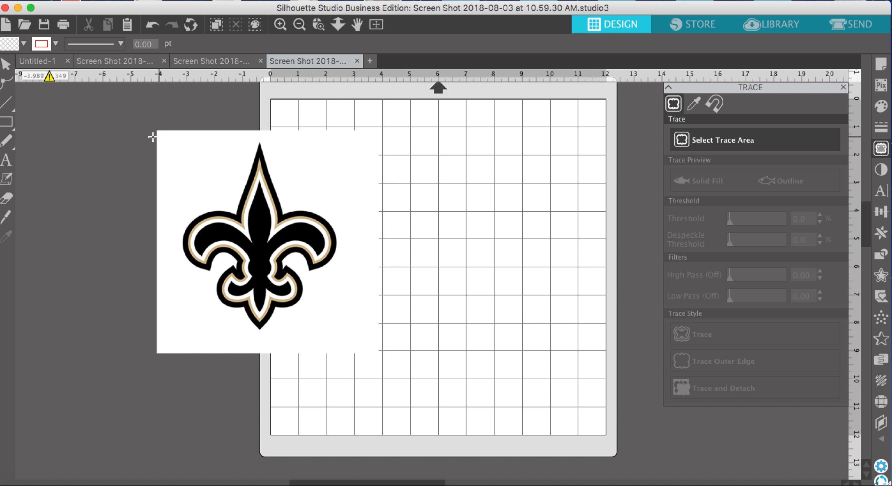
pyautogui.moveTo(163, 136)
pyautogui.mouseDown()
pyautogui.moveTo(216, 137)
pyautogui.moveTo(303, 157)
pyautogui.moveTo(350, 190)
pyautogui.moveTo(365, 220)
pyautogui.moveTo(360, 311)
pyautogui.moveTo(374, 349)
pyautogui.mouseUp()
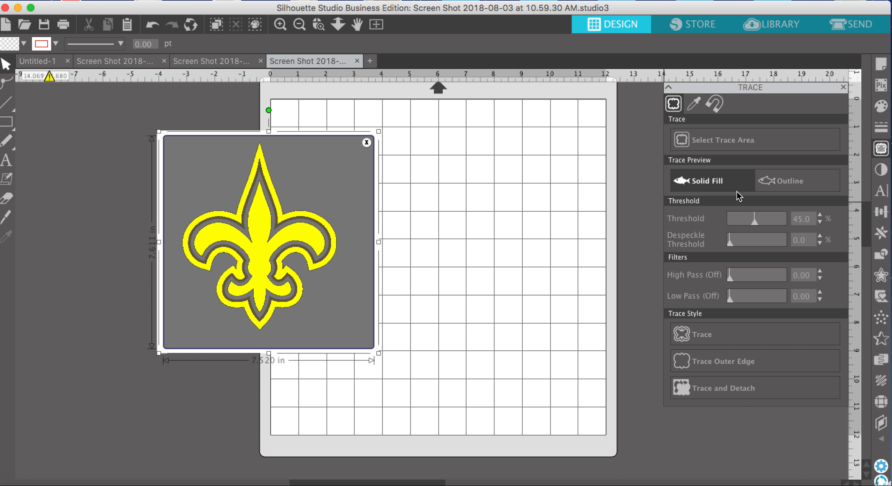
pyautogui.click(791, 184)
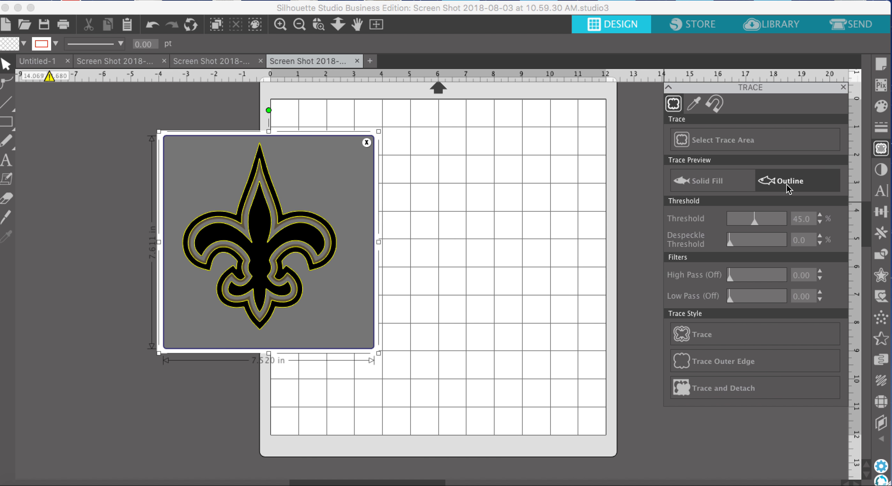
pyautogui.click(727, 183)
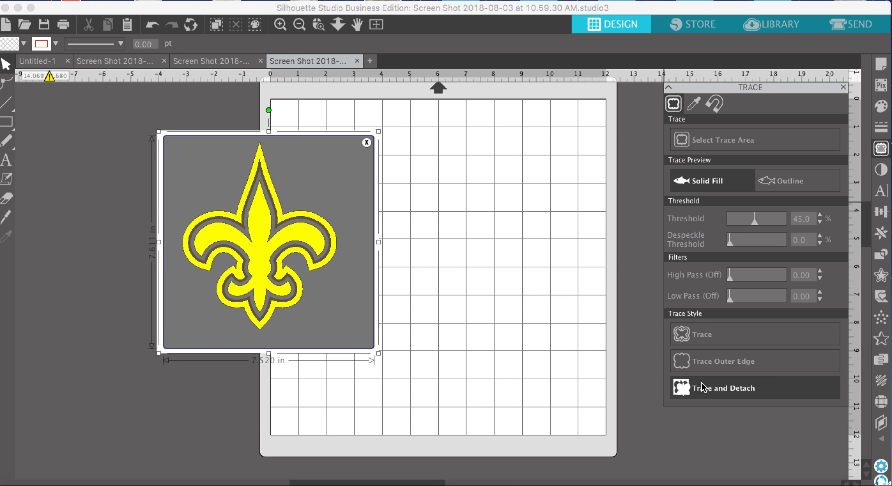
pyautogui.click(711, 334)
# Step: Separate the source image from its trace, place the traced outline on the mat and fill it with black
pyautogui.moveTo(364, 303)
pyautogui.mouseDown()
pyautogui.moveTo(253, 313)
pyautogui.moveTo(171, 293)
pyautogui.moveTo(215, 326)
pyautogui.mouseUp()
pyautogui.moveTo(289, 296)
pyautogui.mouseDown()
pyautogui.moveTo(571, 290)
pyautogui.moveTo(501, 296)
pyautogui.mouseUp()
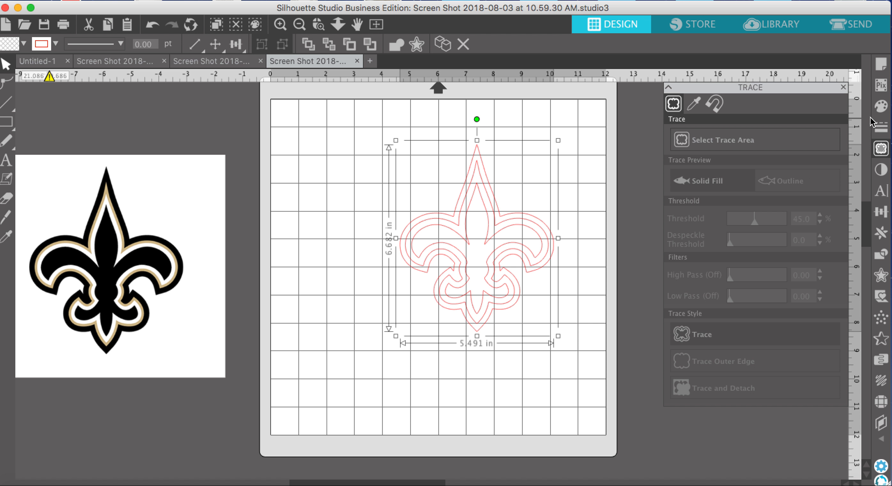
pyautogui.click(883, 109)
pyautogui.click(821, 145)
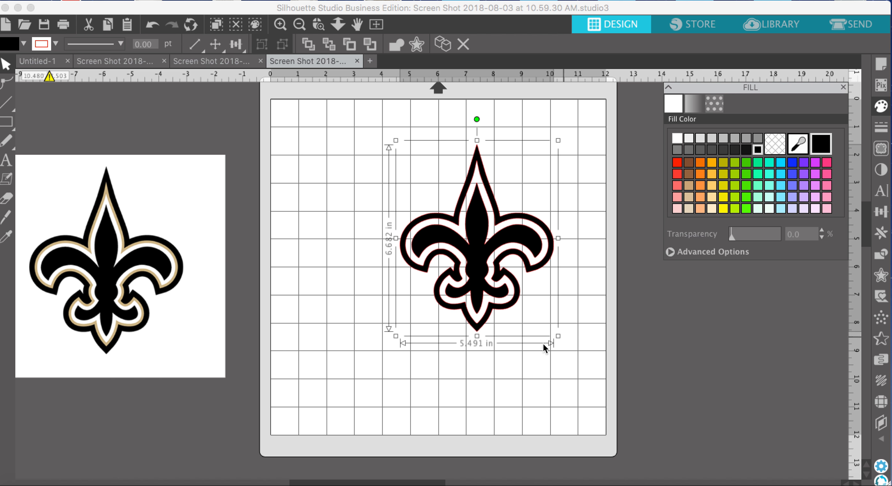
# Step: Move the source image back beside the black design and use Trace by Color on its gold band
pyautogui.moveTo(144, 299); pyautogui.dragTo(286, 289)
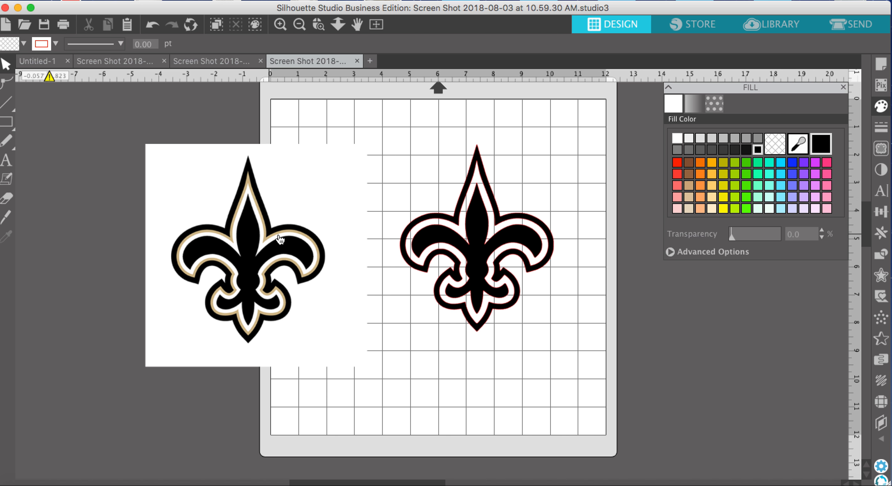
pyautogui.moveTo(305, 242); pyautogui.dragTo(306, 235)
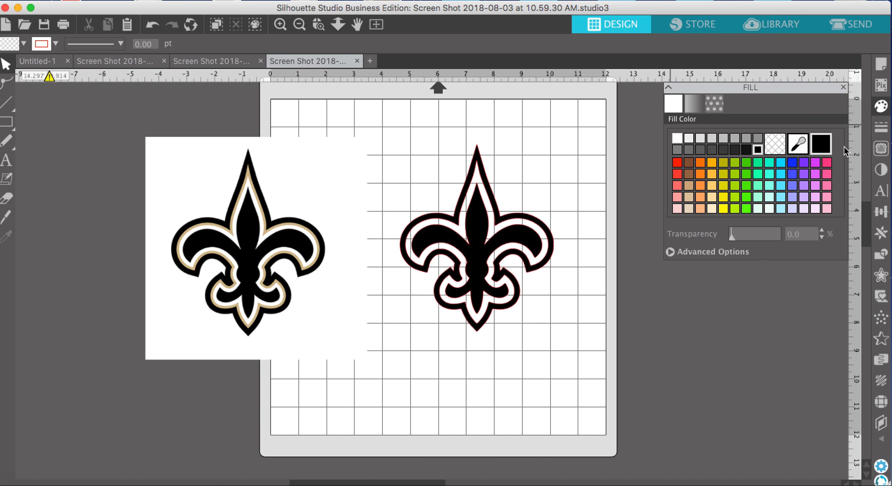
pyautogui.click(882, 149)
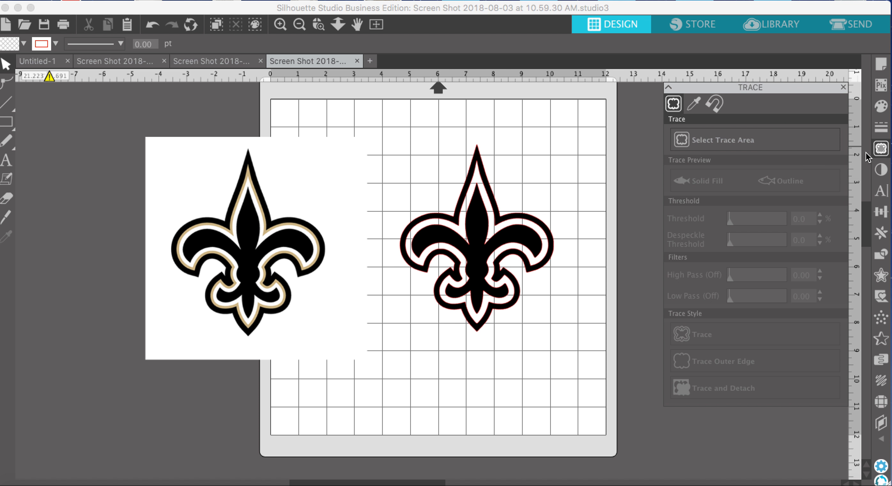
pyautogui.click(695, 104)
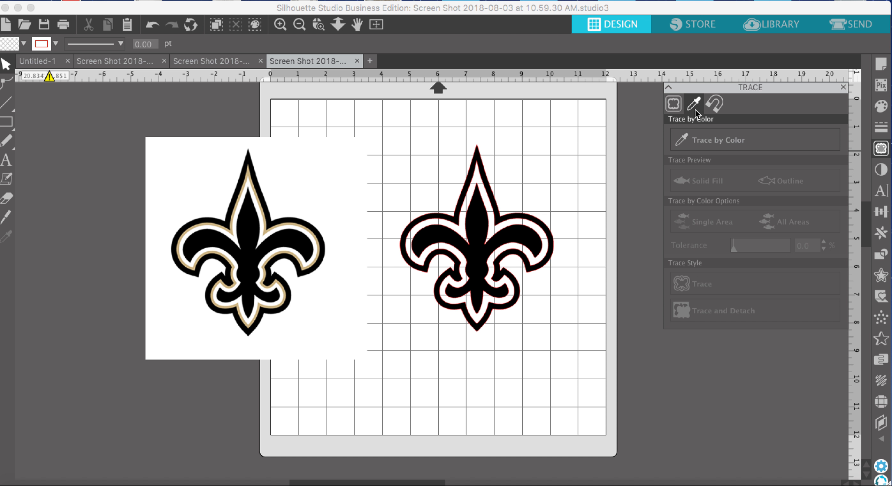
pyautogui.click(707, 143)
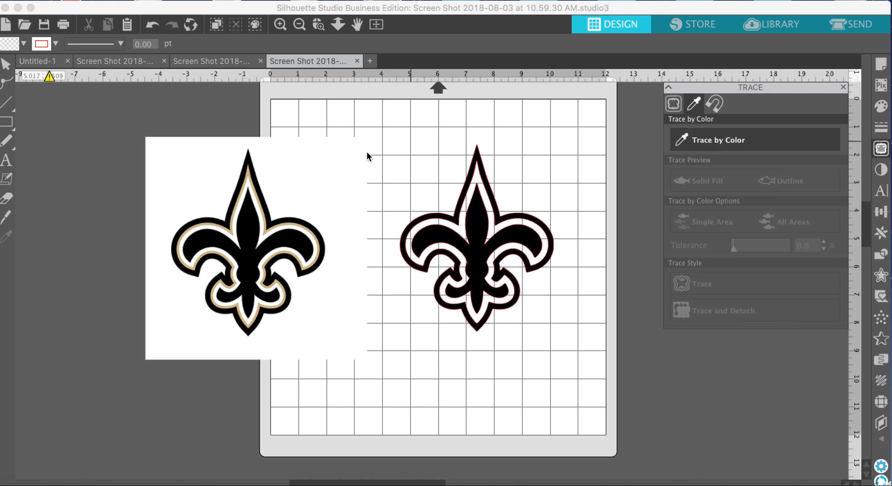
pyautogui.click(248, 173)
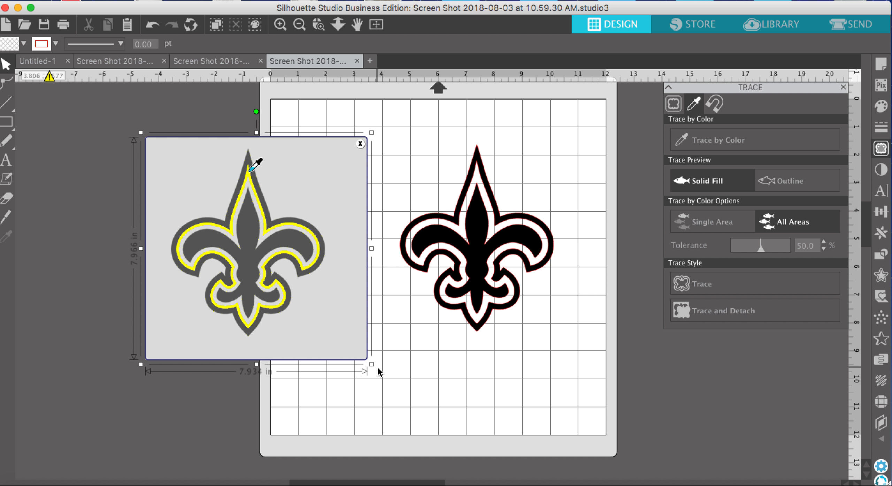
pyautogui.click(715, 283)
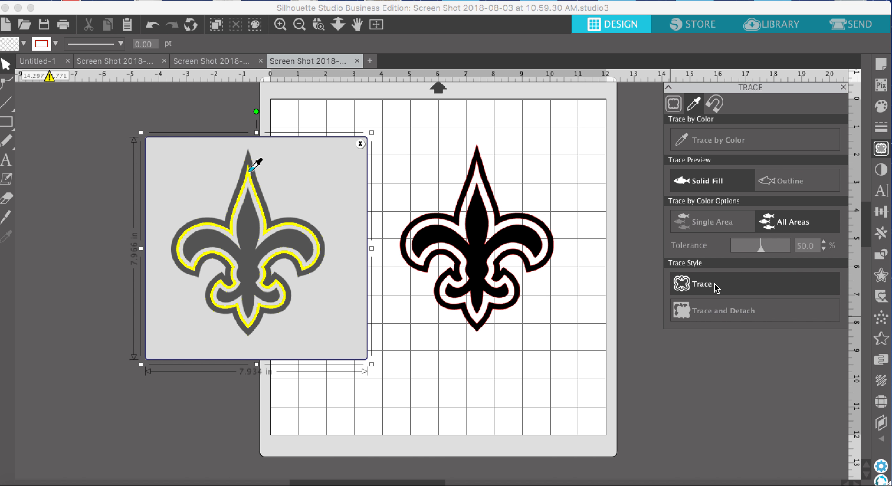
# Step: Move the source image off the mat and arrange the gold-band outline and the black fleur-de-lis side by side on the mat
pyautogui.moveTo(357, 357); pyautogui.dragTo(151, 348)
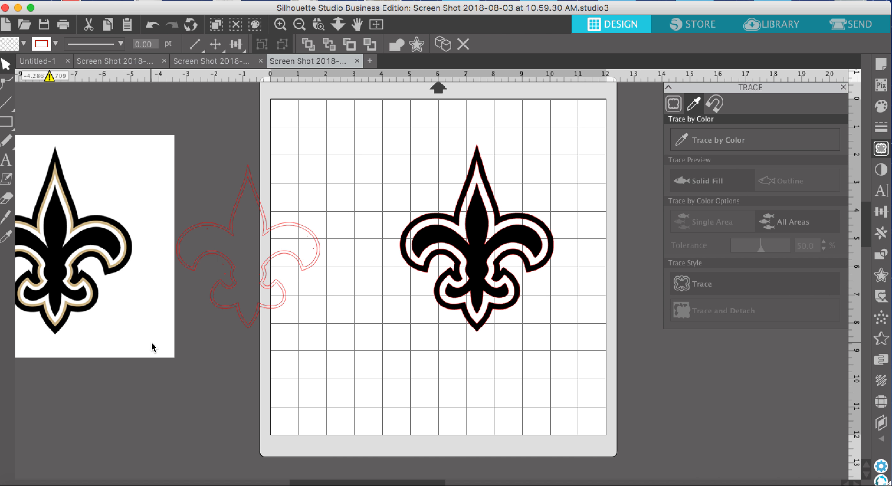
pyautogui.moveTo(272, 303)
pyautogui.mouseDown()
pyautogui.moveTo(432, 359)
pyautogui.moveTo(522, 292)
pyautogui.moveTo(307, 298)
pyautogui.moveTo(515, 294)
pyautogui.moveTo(389, 320)
pyautogui.moveTo(332, 305)
pyautogui.mouseUp()
pyautogui.click(332, 305)
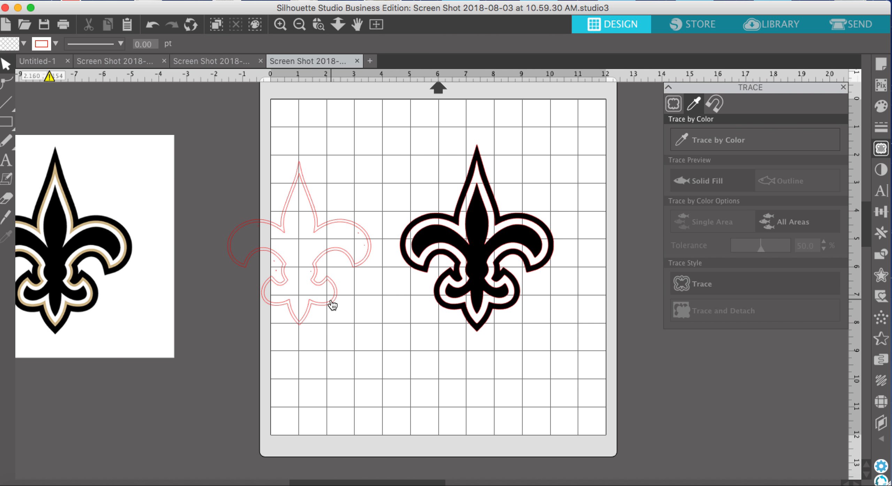
pyautogui.click(280, 25)
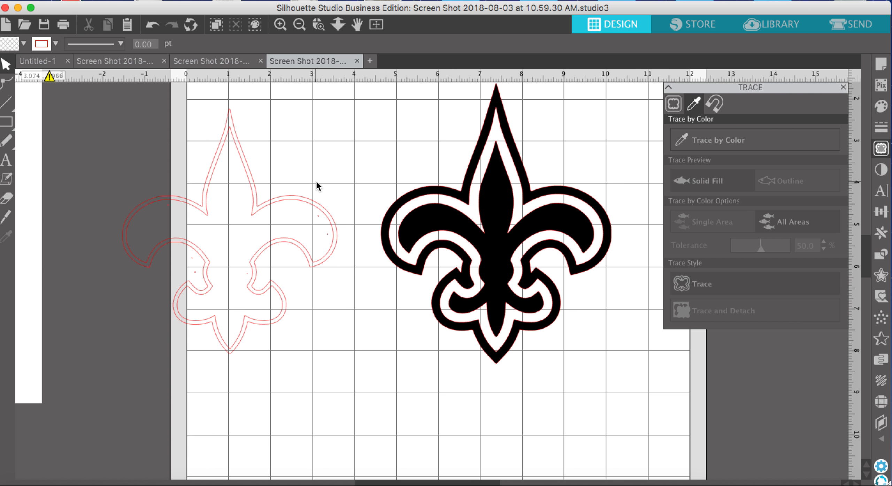
pyautogui.hscroll(-3, 387, 189)
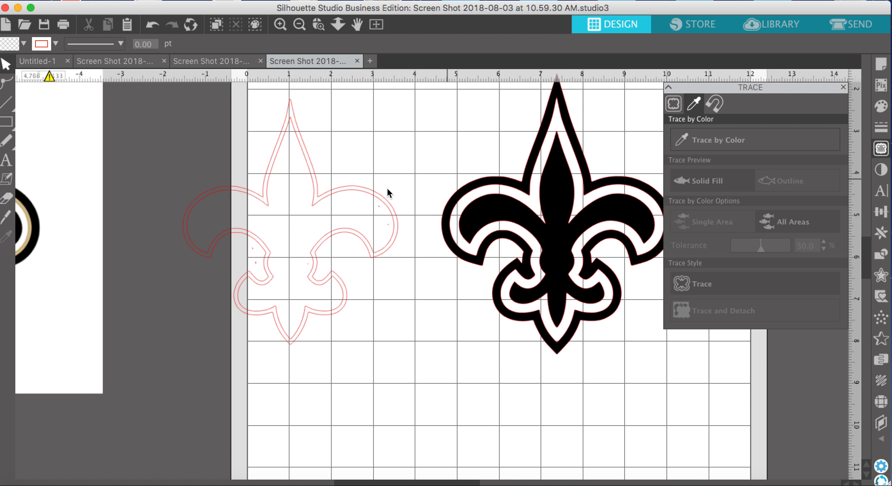
pyautogui.moveTo(370, 249); pyautogui.dragTo(396, 233)
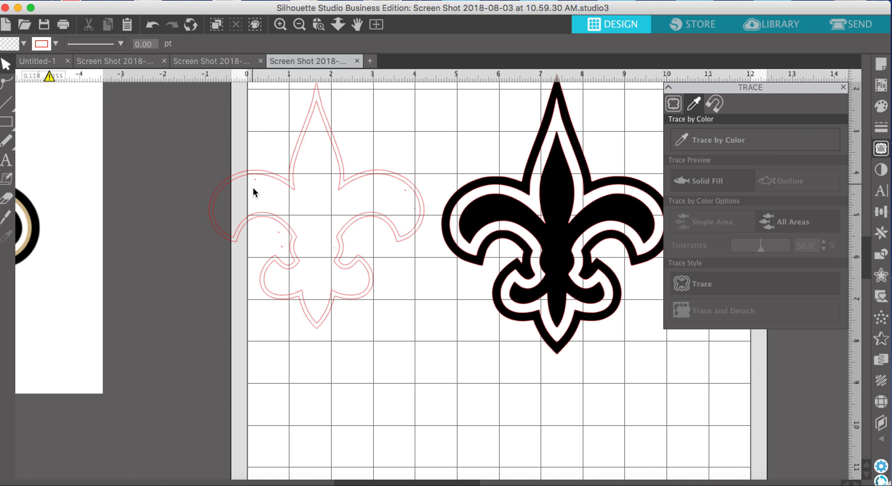
pyautogui.moveTo(563, 190); pyautogui.dragTo(662, 233)
pyautogui.moveTo(412, 229); pyautogui.dragTo(487, 275)
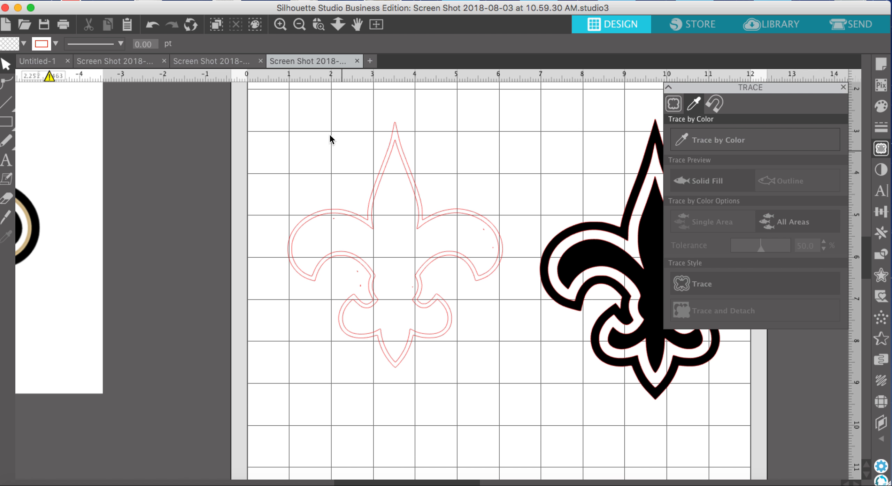
# Step: Release the compound path of the traced gold-band outline
pyautogui.moveTo(289, 106); pyautogui.dragTo(444, 256)
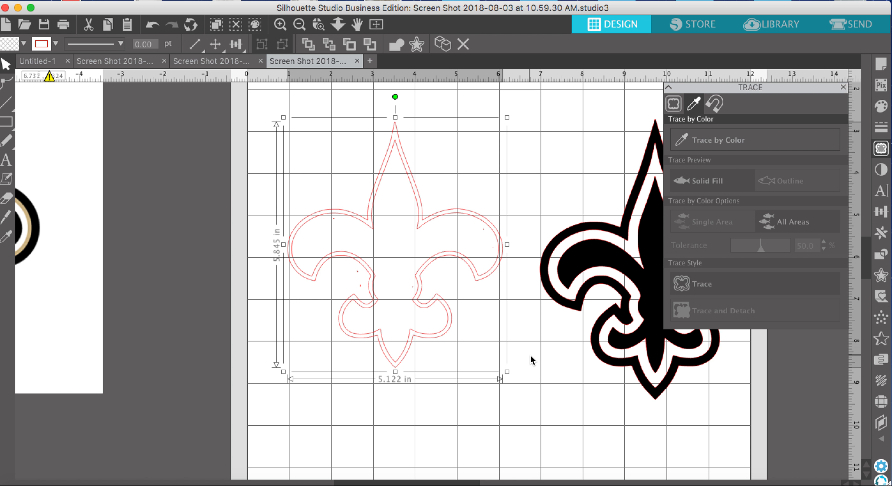
pyautogui.rightClick(450, 319)
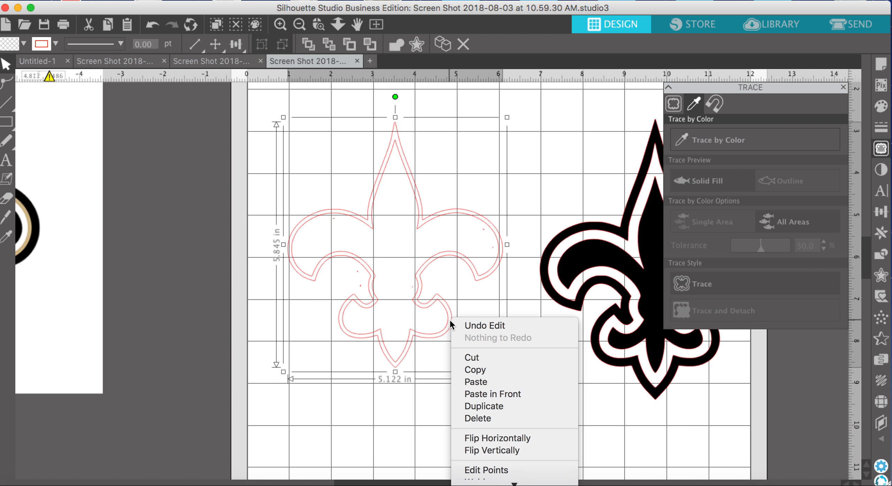
pyautogui.moveTo(513, 484)
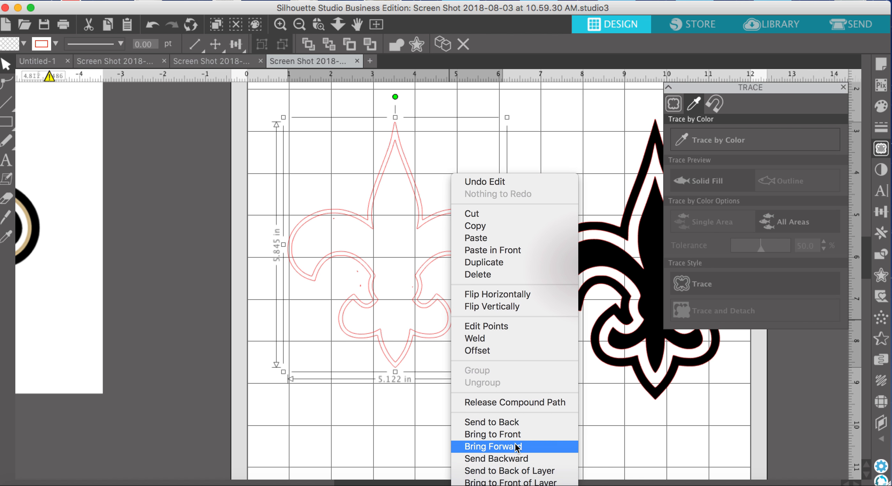
pyautogui.click(530, 408)
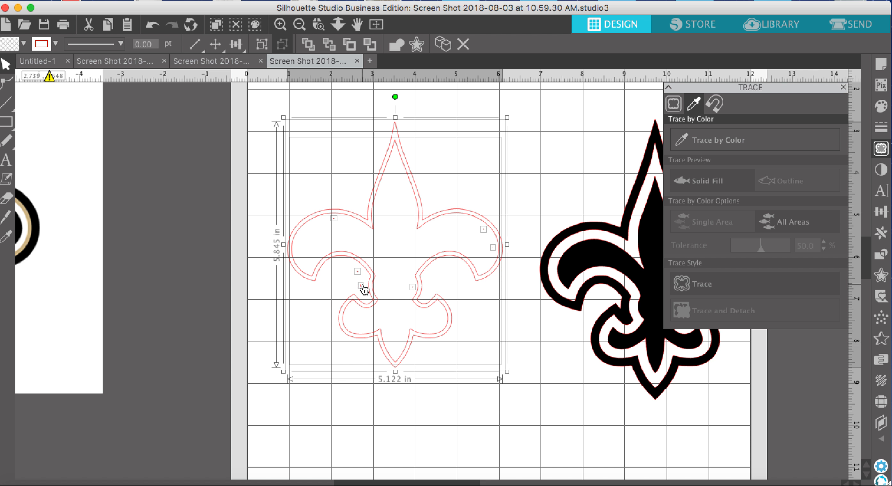
# Step: Delete the six stray specks inside the released gold-band outline
pyautogui.click(482, 338)
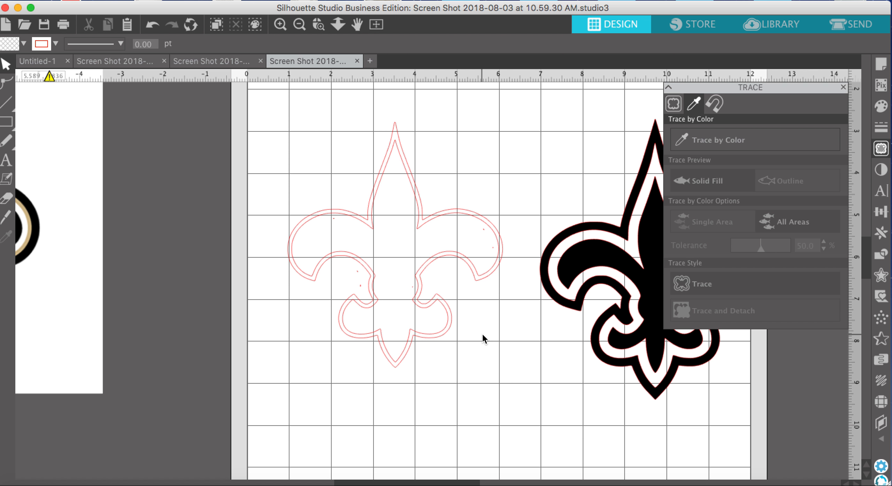
pyautogui.click(483, 232)
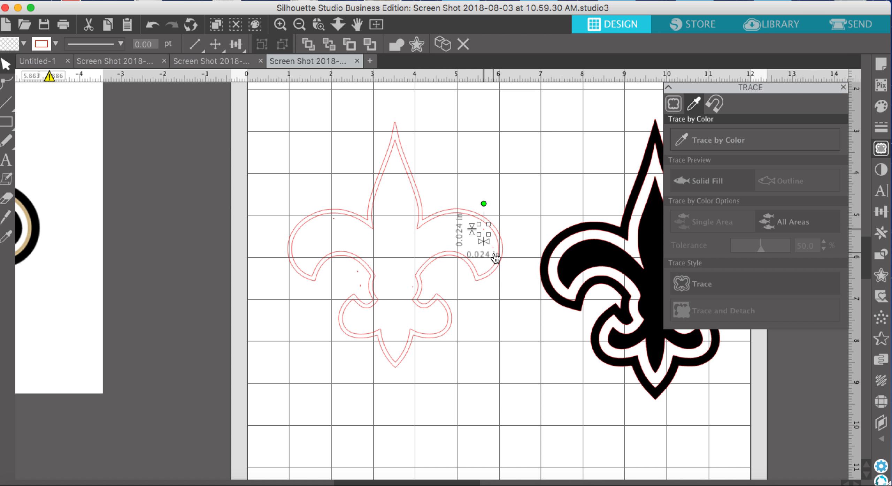
pyautogui.keyDown('shift'); pyautogui.click(494, 248); pyautogui.keyUp('shift')
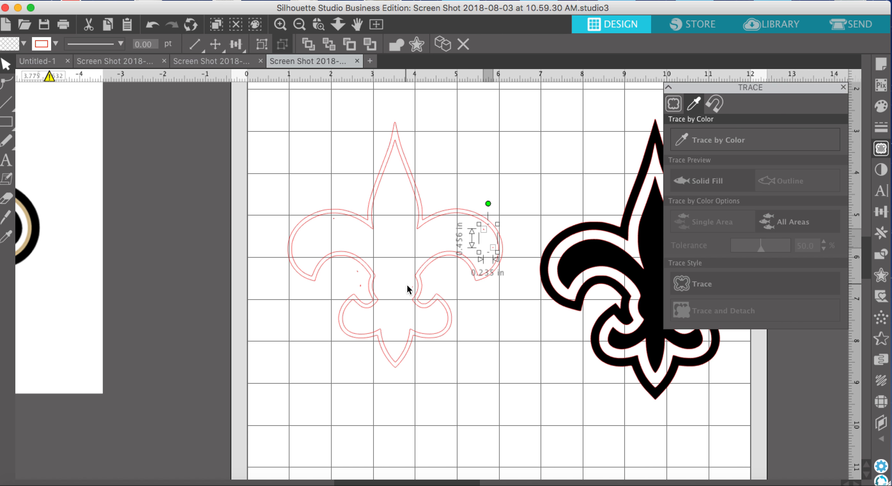
pyautogui.keyDown('shift'); pyautogui.click(413, 287); pyautogui.keyUp('shift')
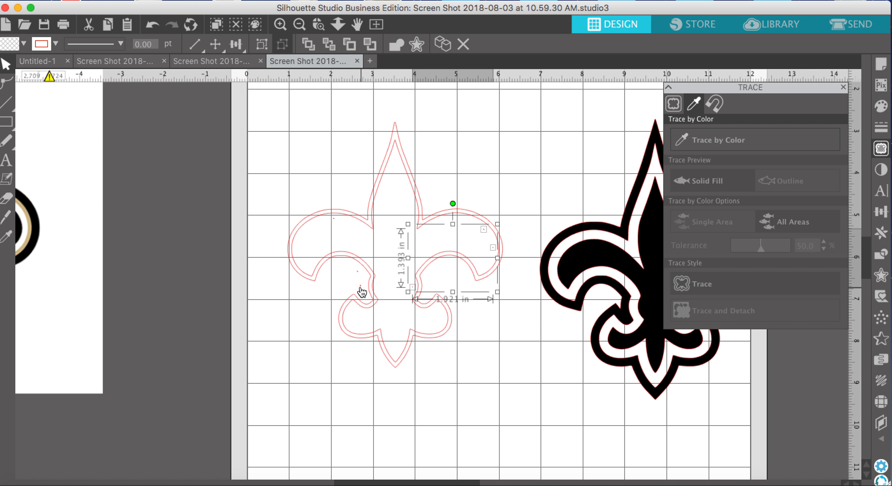
pyautogui.keyDown('shift'); pyautogui.click(361, 286); pyautogui.keyUp('shift')
pyautogui.keyDown('shift'); pyautogui.click(357, 272); pyautogui.keyUp('shift')
pyautogui.keyDown('shift'); pyautogui.click(334, 218); pyautogui.keyUp('shift')
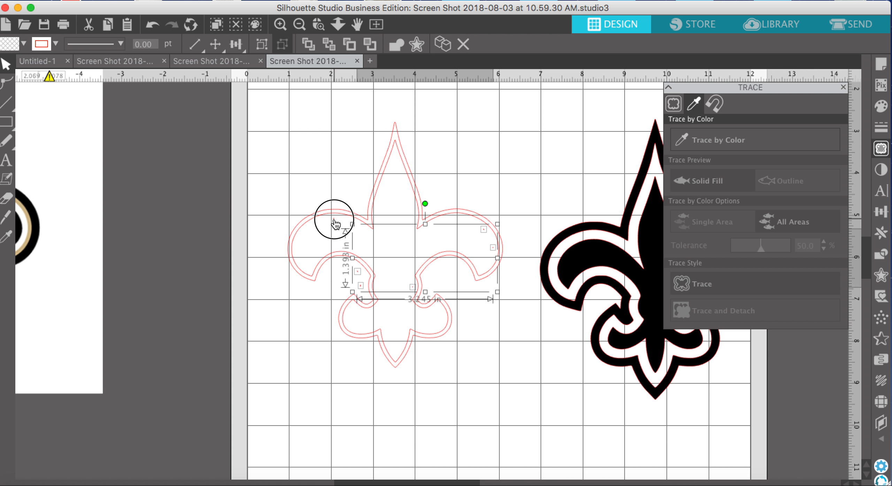
pyautogui.press('Delete')
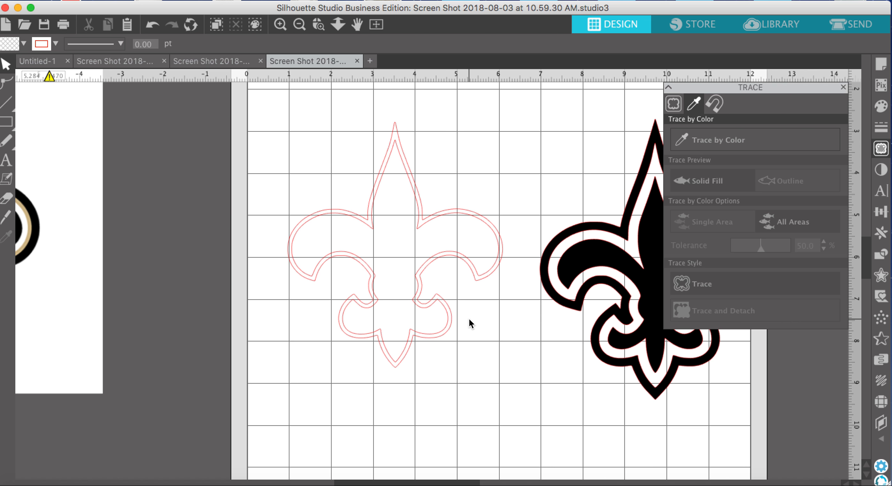
# Step: Restore the shifted gold-band contour to its place and make the inner and outer contours into a compound path
pyautogui.moveTo(485, 277); pyautogui.dragTo(526, 299)
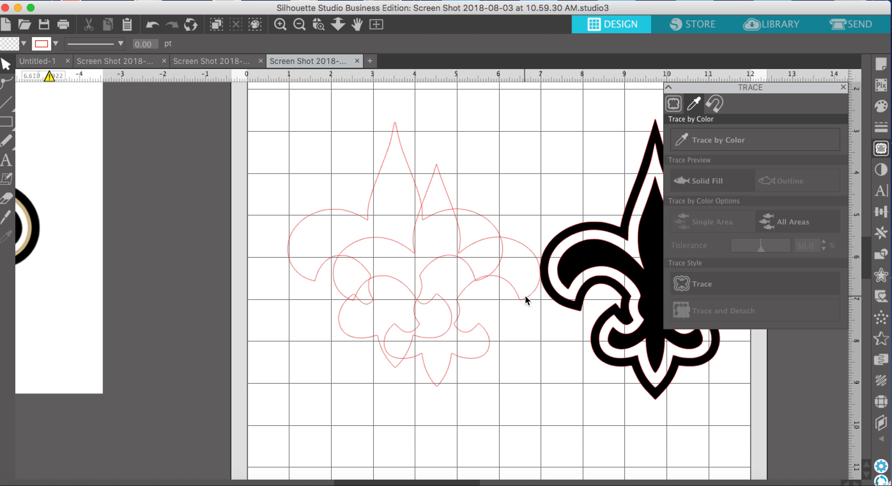
pyautogui.click(153, 25)
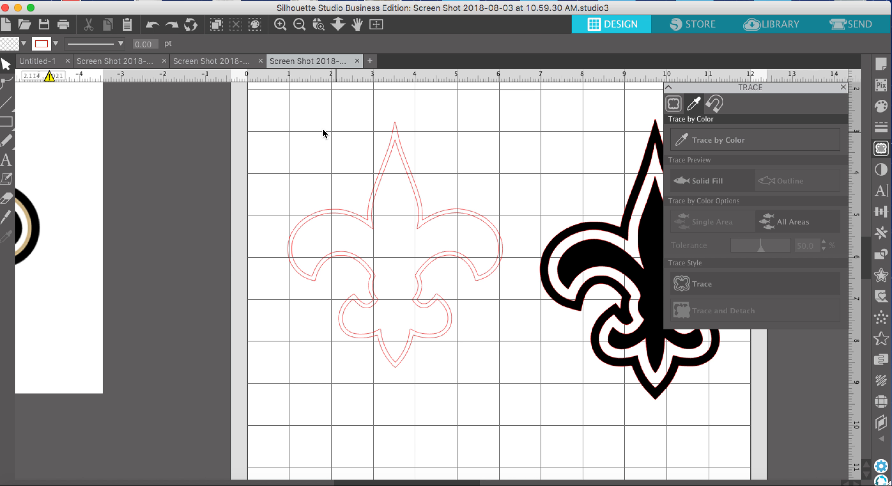
pyautogui.moveTo(278, 109); pyautogui.dragTo(517, 387)
pyautogui.rightClick(495, 345)
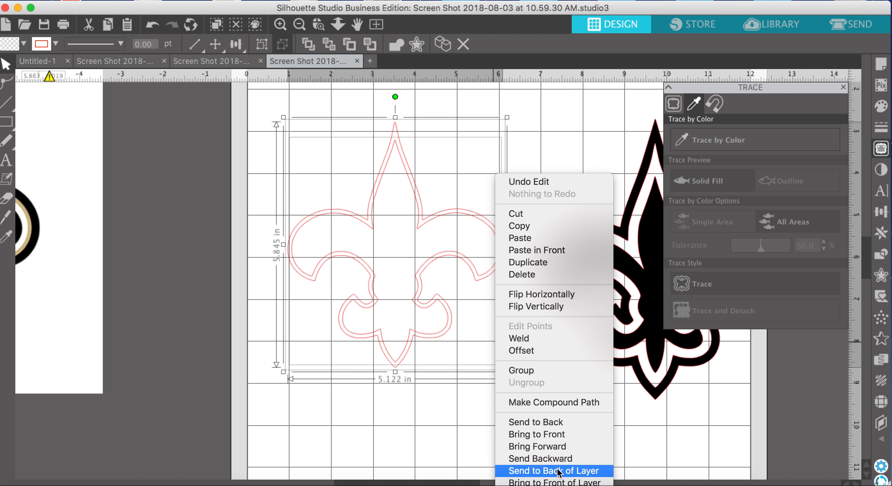
pyautogui.click(579, 404)
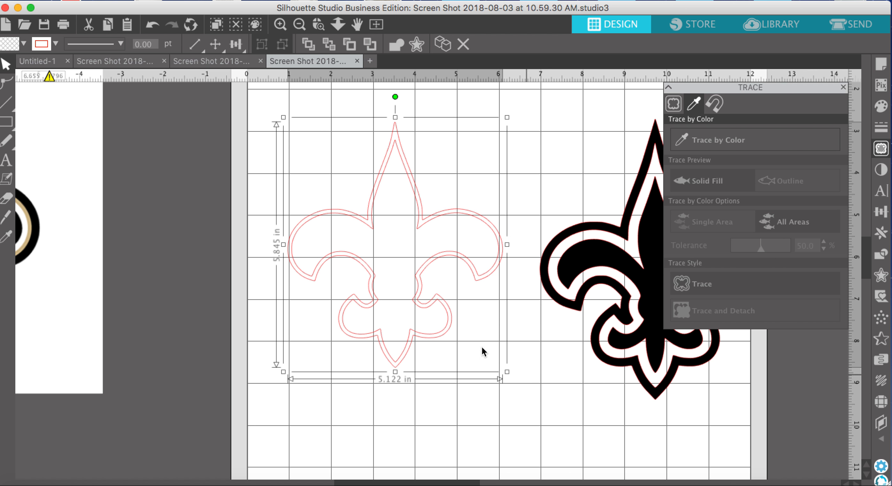
# Step: Shift the combined gold-band outline and the black fleur-de-lis so they sit side by side on the mat
pyautogui.moveTo(452, 335)
pyautogui.mouseDown()
pyautogui.moveTo(526, 376)
pyautogui.moveTo(446, 339)
pyautogui.moveTo(460, 334)
pyautogui.moveTo(426, 329)
pyautogui.moveTo(442, 341)
pyautogui.mouseUp()
pyautogui.click(524, 390)
pyautogui.click(473, 333)
pyautogui.moveTo(575, 288); pyautogui.dragTo(532, 252)
pyautogui.moveTo(458, 292); pyautogui.dragTo(420, 283)
pyautogui.click(436, 285)
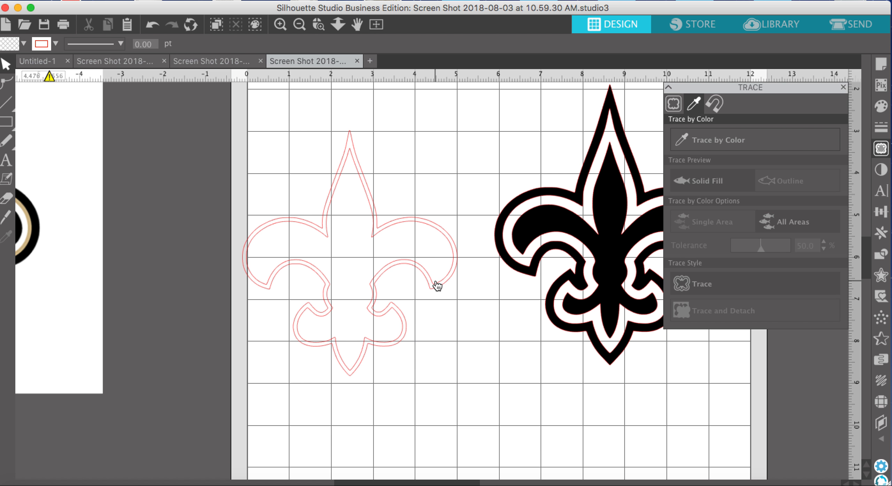
pyautogui.moveTo(566, 234); pyautogui.dragTo(535, 271)
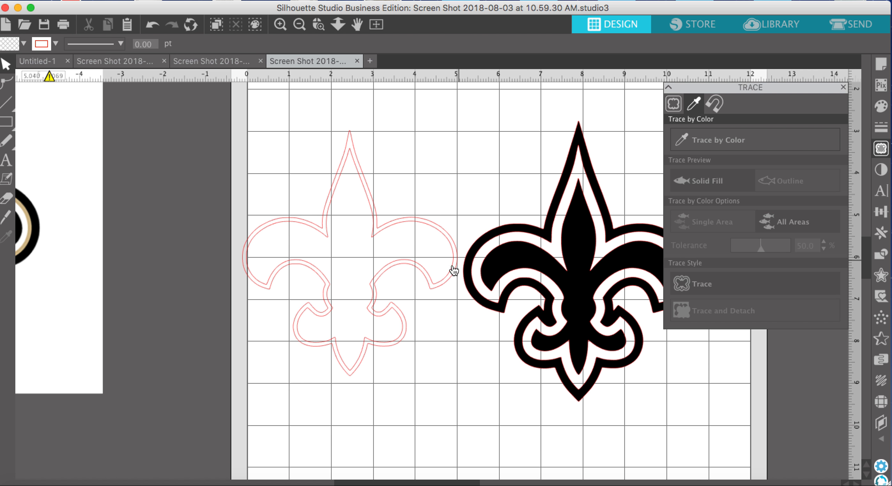
# Step: Bring the source image close beside the mat so that it and both traced designs are in view
pyautogui.click(453, 273)
pyautogui.click(77, 268)
pyautogui.moveTo(77, 268); pyautogui.dragTo(225, 283)
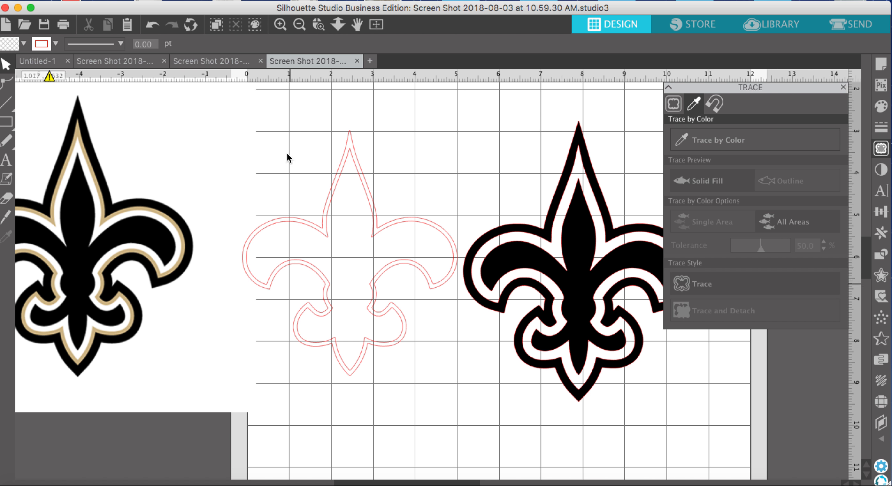
pyautogui.click(301, 25)
pyautogui.moveTo(299, 293); pyautogui.dragTo(258, 303)
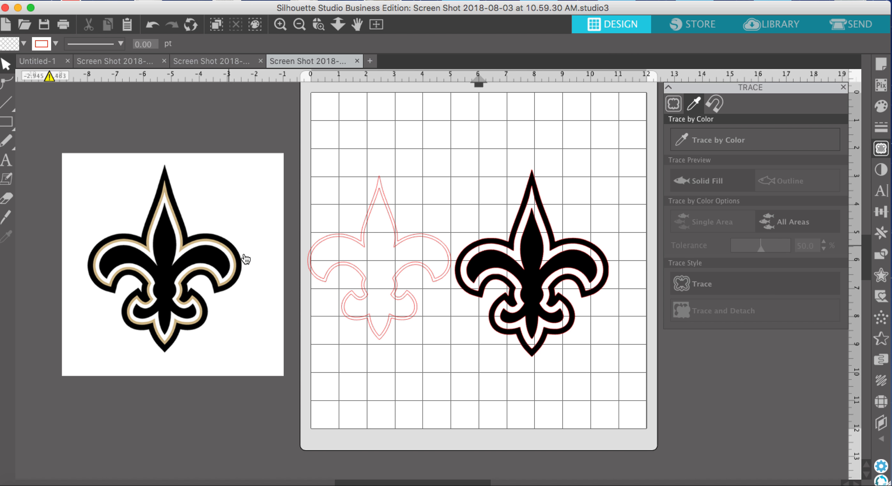
# Step: Fill the gold-band outline with the gold colour sampled from the source image
pyautogui.click(881, 106)
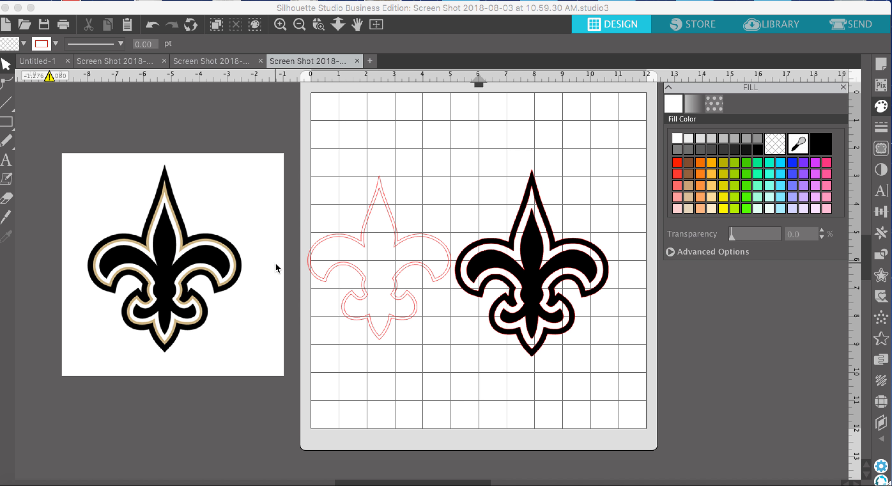
pyautogui.click(379, 185)
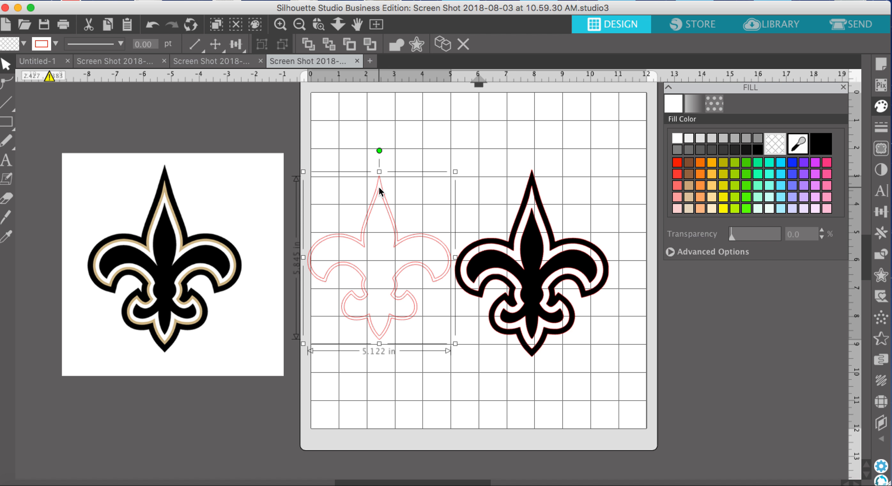
pyautogui.click(804, 142)
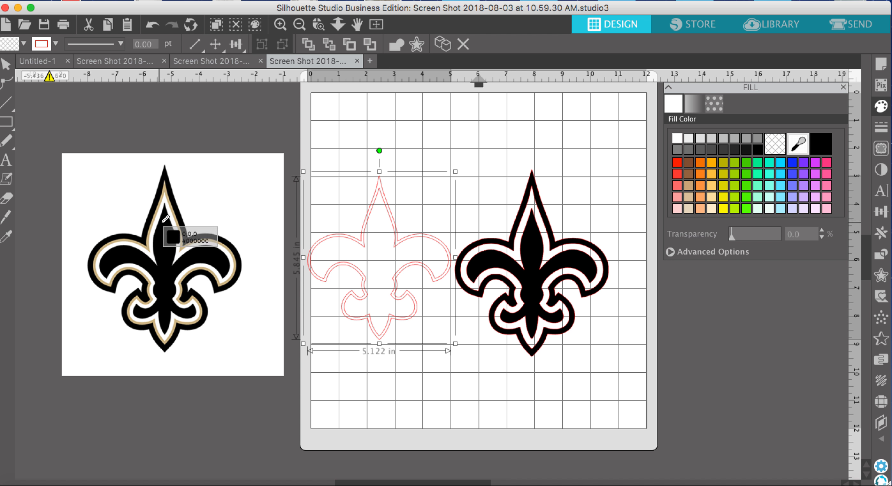
pyautogui.click(164, 190)
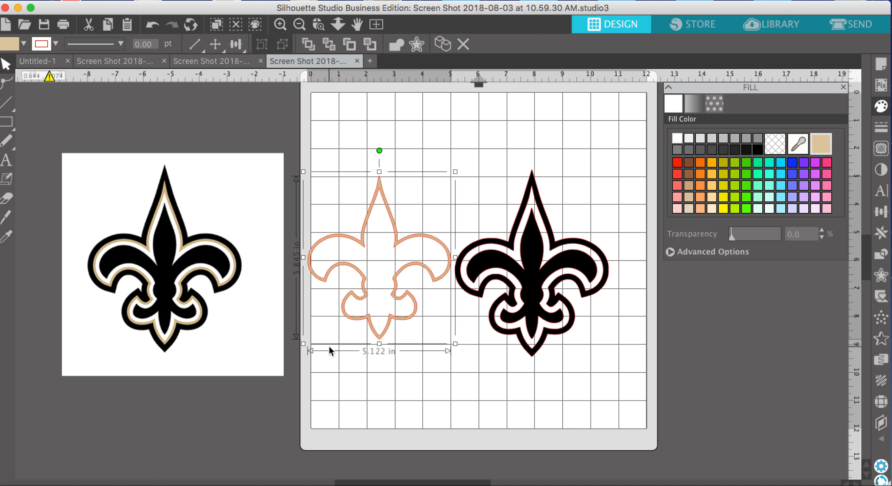
# Step: Move the source image farther away from the mat
pyautogui.click(255, 337)
pyautogui.moveTo(256, 336); pyautogui.dragTo(226, 330)
pyautogui.click(263, 330)
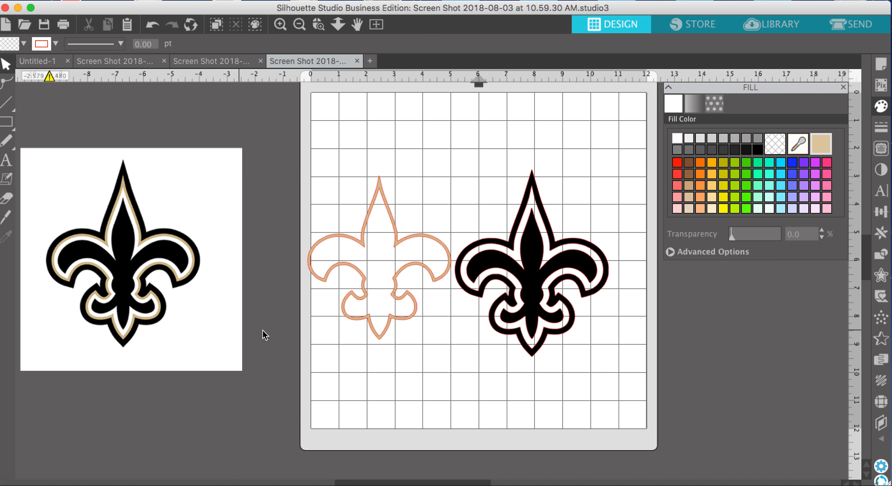
# Step: Overlay the gold band on the black fleur-de-lis to check the fit, and set the two side by side higher on the mat
pyautogui.moveTo(412, 321); pyautogui.dragTo(563, 327)
pyautogui.press('Escape')
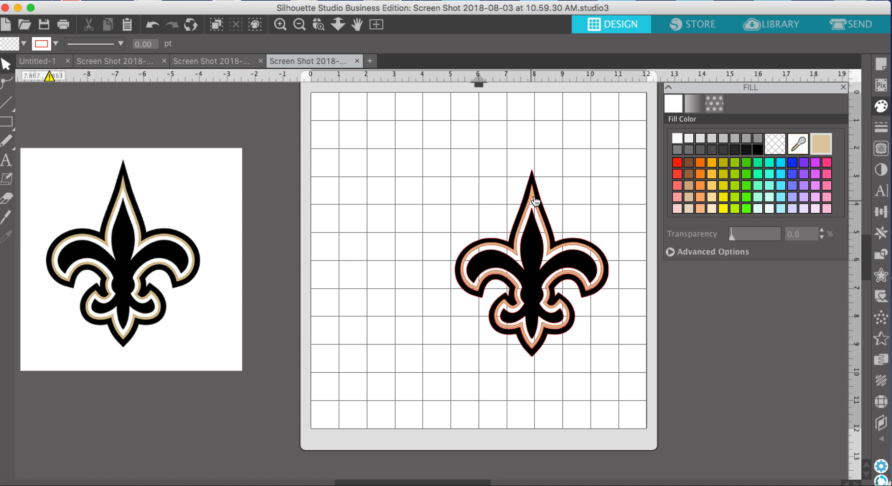
pyautogui.moveTo(545, 280); pyautogui.dragTo(399, 216)
pyautogui.moveTo(536, 260); pyautogui.dragTo(538, 213)
pyautogui.click(505, 230)
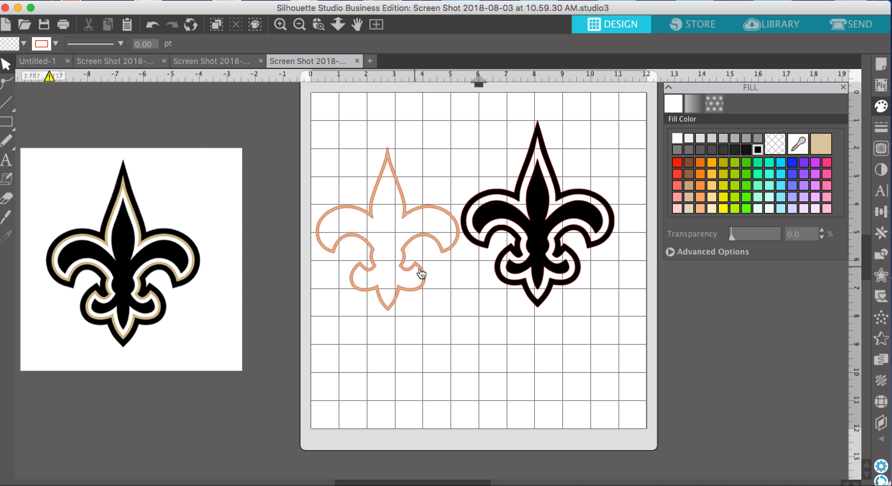
# Step: Set the gold band's line colour to the gold sampled from its own fill and nudge it away from the black fleur-de-lis
pyautogui.click(420, 240)
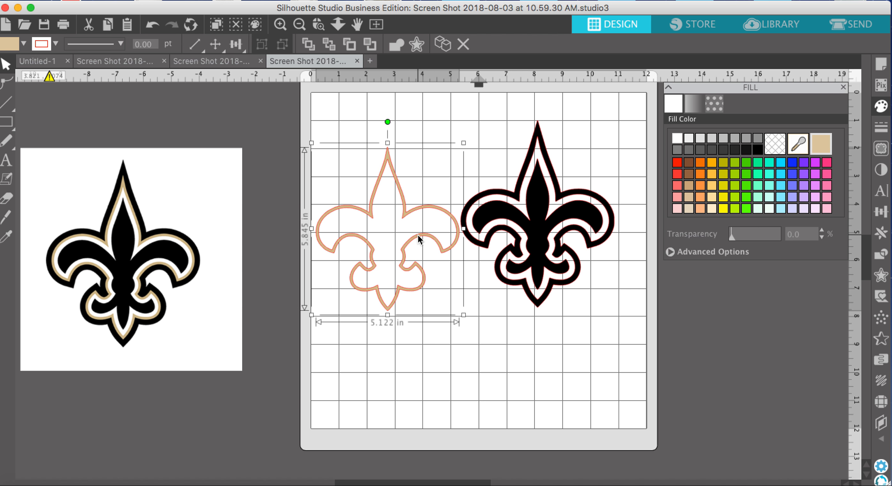
pyautogui.moveTo(419, 236); pyautogui.dragTo(421, 231)
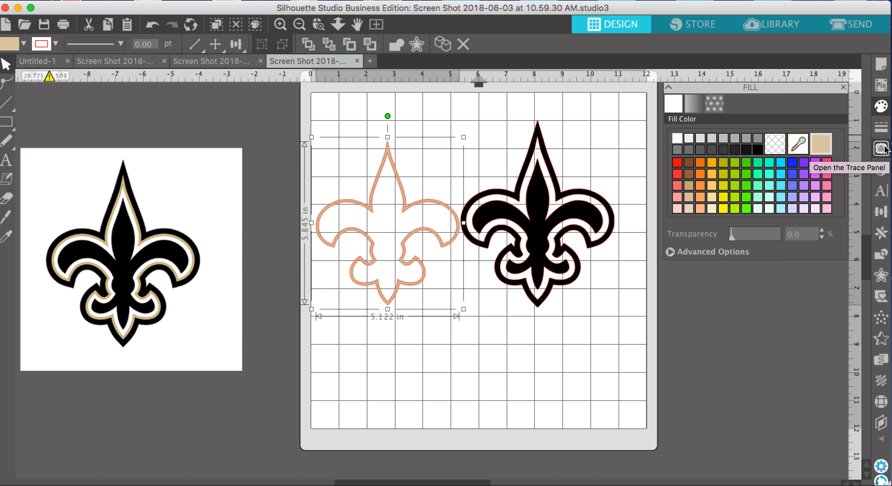
pyautogui.click(881, 127)
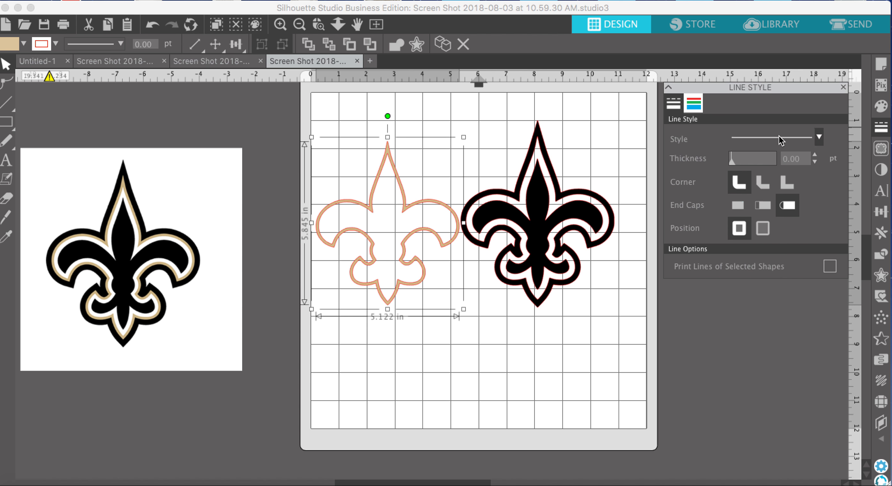
pyautogui.click(691, 106)
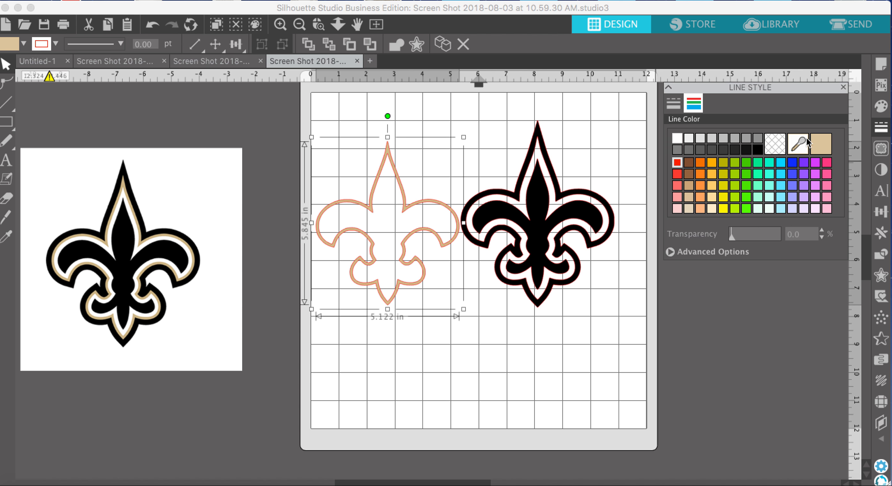
pyautogui.click(806, 139)
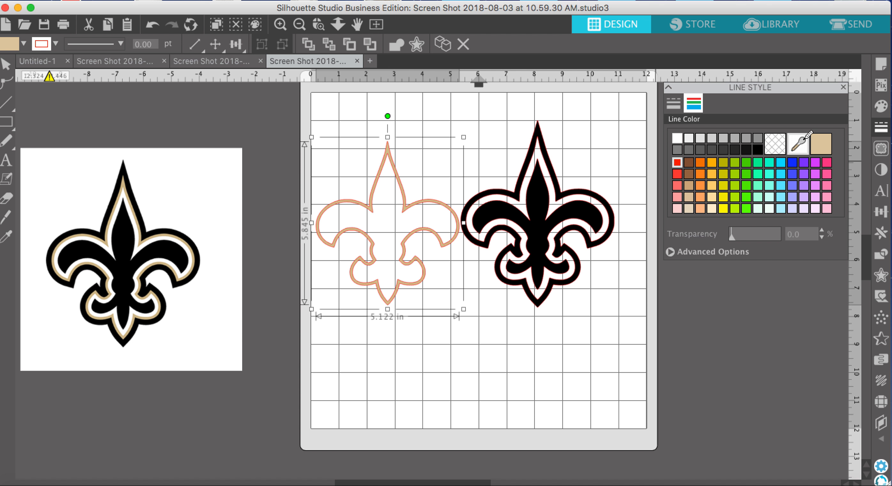
pyautogui.click(388, 146)
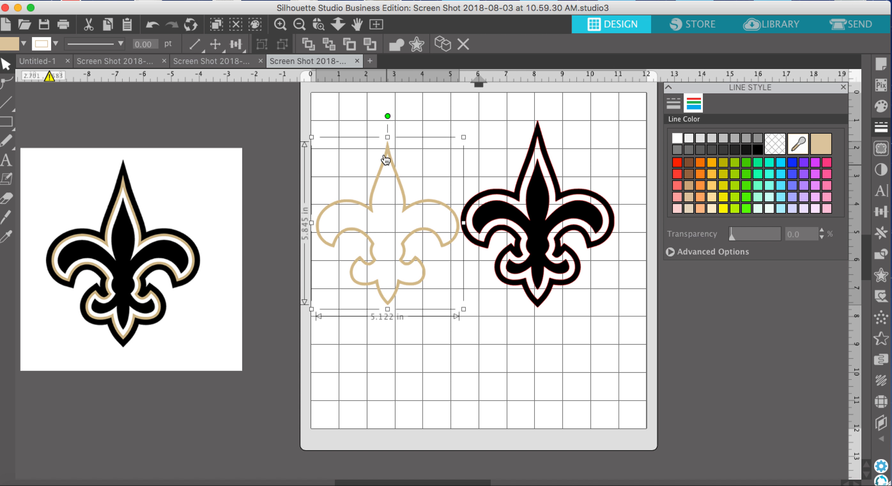
pyautogui.moveTo(430, 230); pyautogui.dragTo(419, 230)
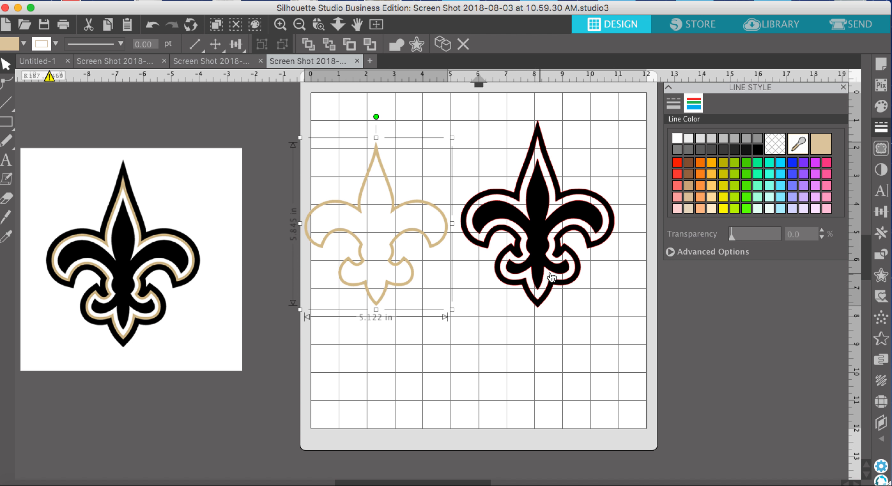
# Step: Set the black fleur-de-lis's line colour to black sampled from its own fill
pyautogui.click(568, 281)
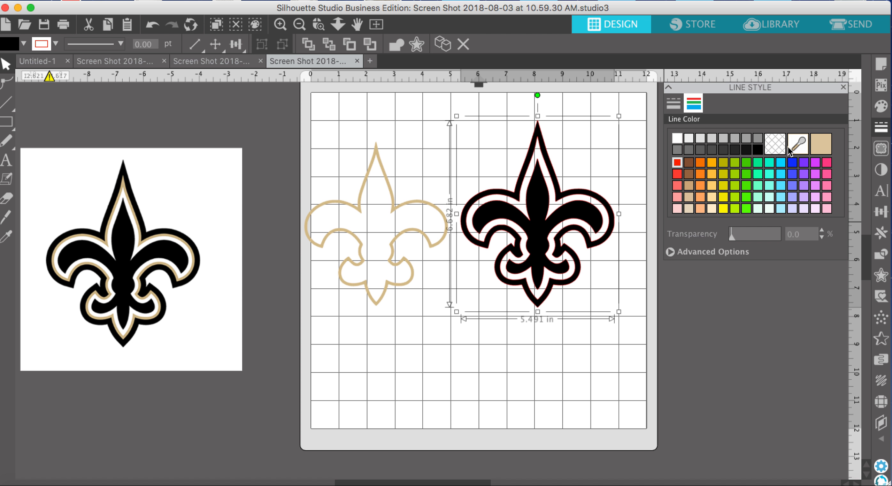
pyautogui.click(802, 139)
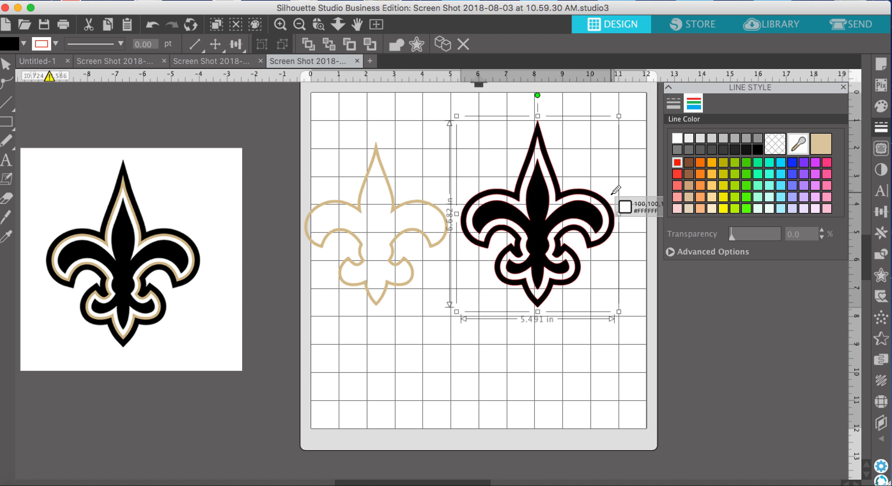
pyautogui.click(594, 196)
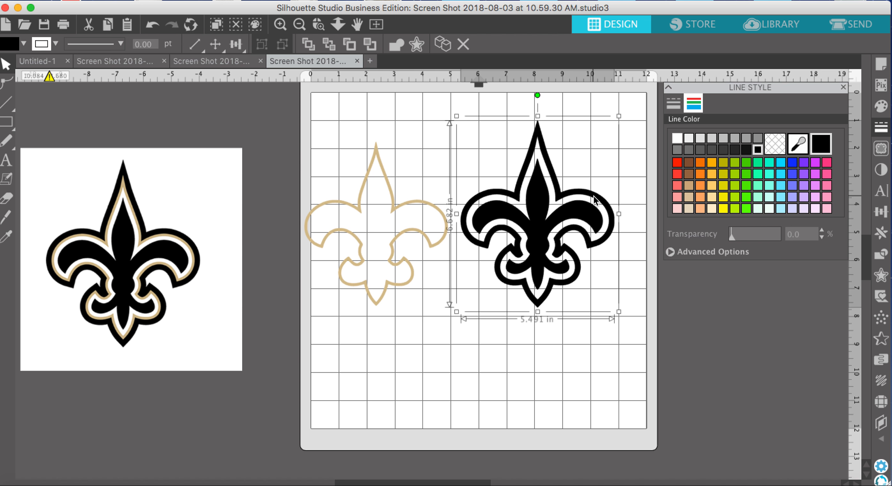
# Step: Overlay the recoloured gold band on the black fleur-de-lis to compare with the source image, and move it back beside the design
pyautogui.moveTo(400, 286); pyautogui.dragTo(565, 274)
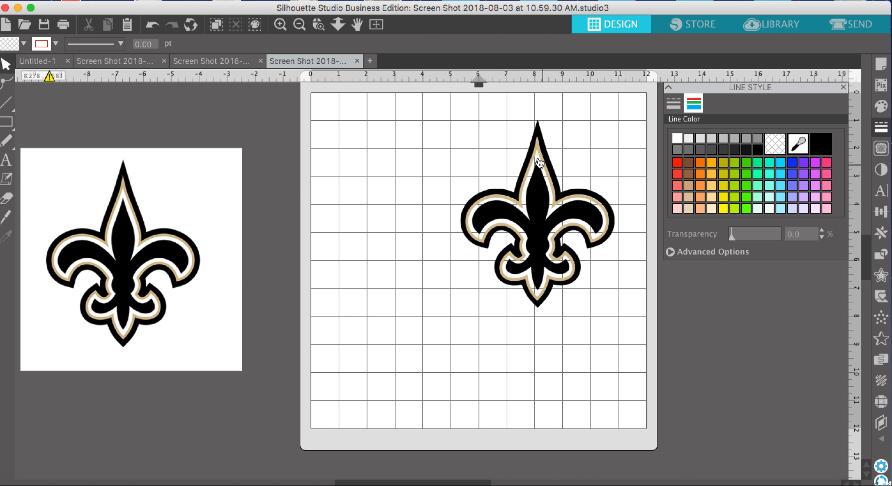
pyautogui.moveTo(537, 152)
pyautogui.mouseDown()
pyautogui.moveTo(413, 165)
pyautogui.moveTo(548, 136)
pyautogui.moveTo(387, 151)
pyautogui.mouseUp()
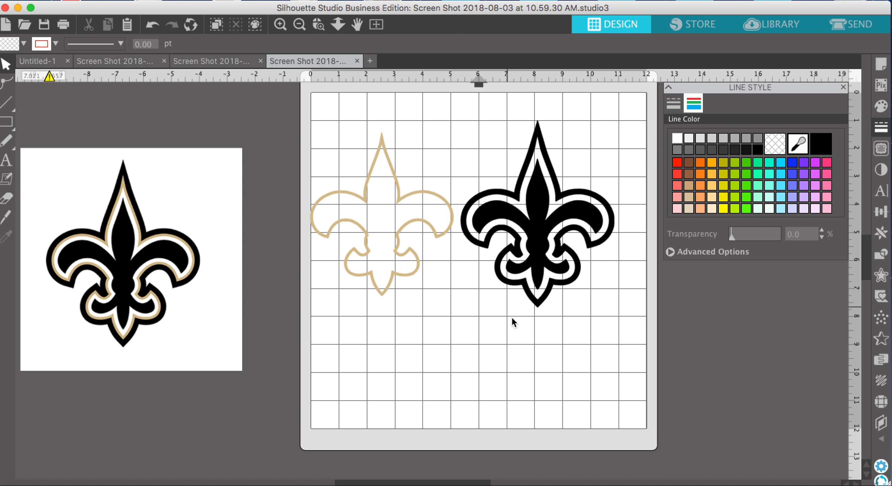